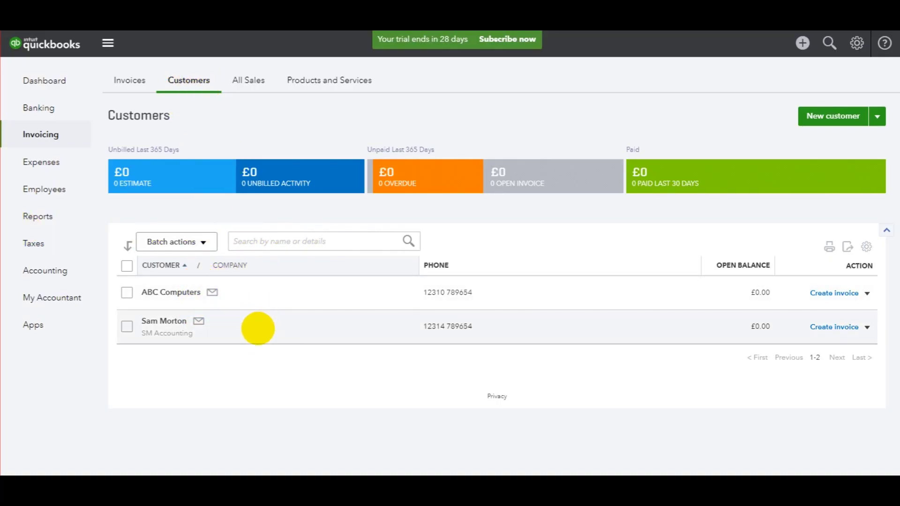
Step: Browse the Dashboard, Invoices and All Sales pages, then return to the Customers list
left_click(75, 77)
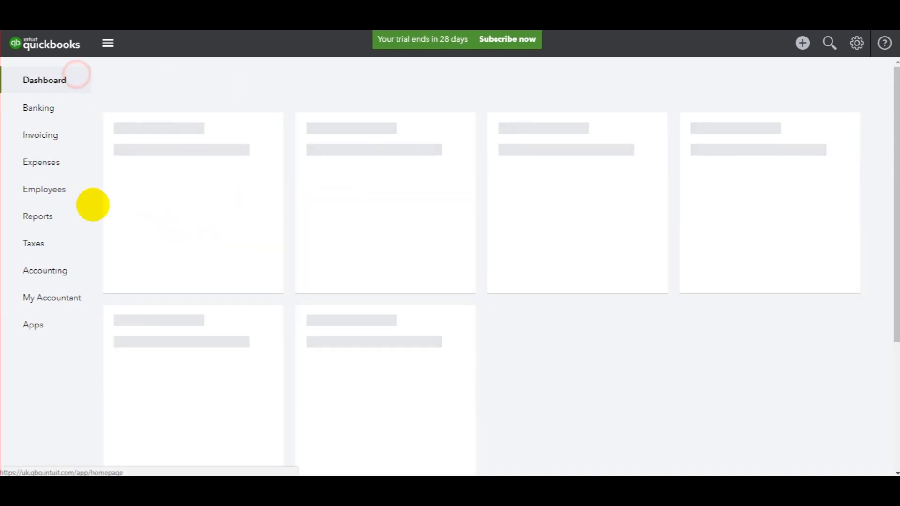
left_click(39, 135)
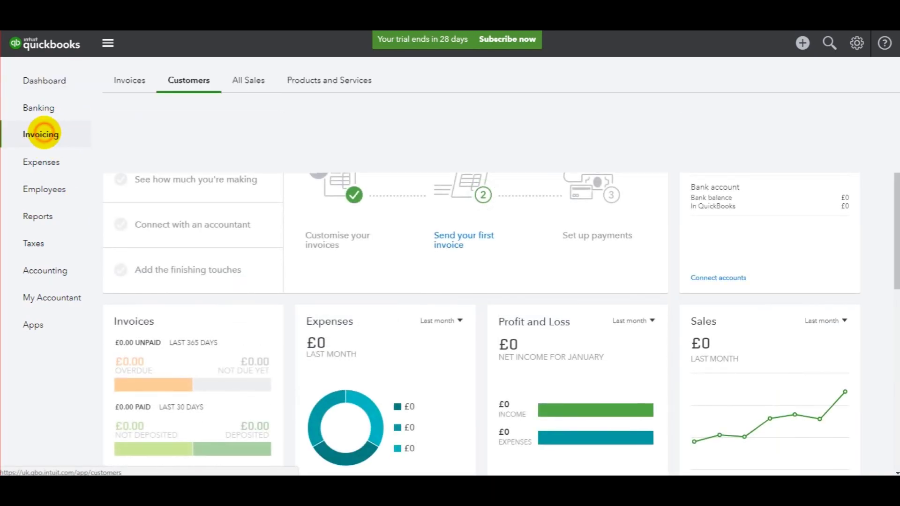
left_click(190, 80)
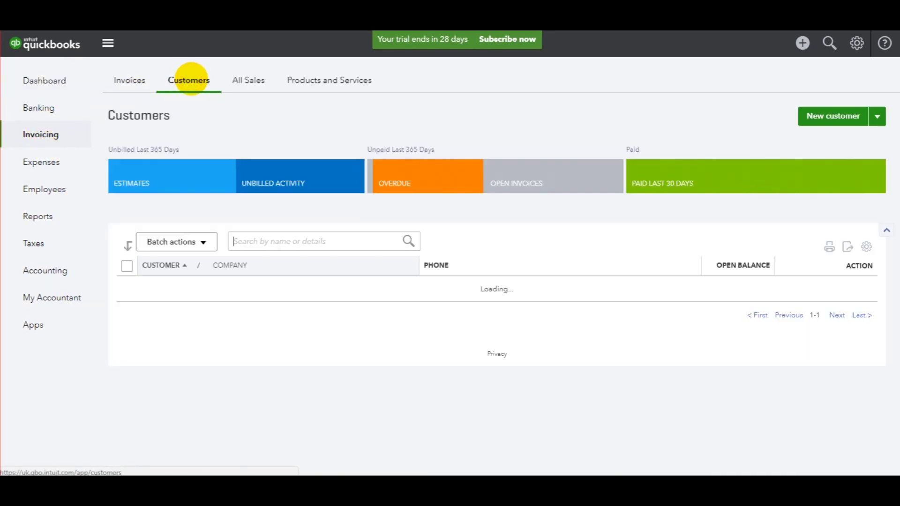
left_click(135, 80)
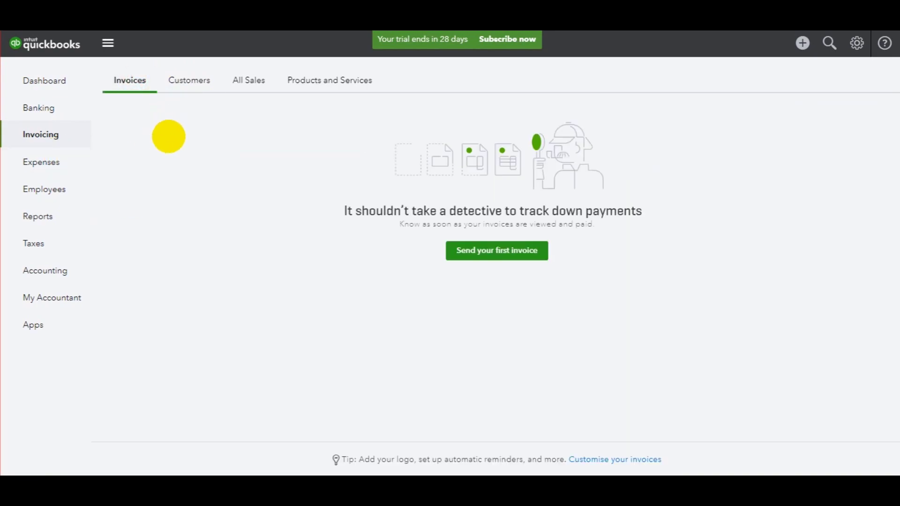
left_click(256, 85)
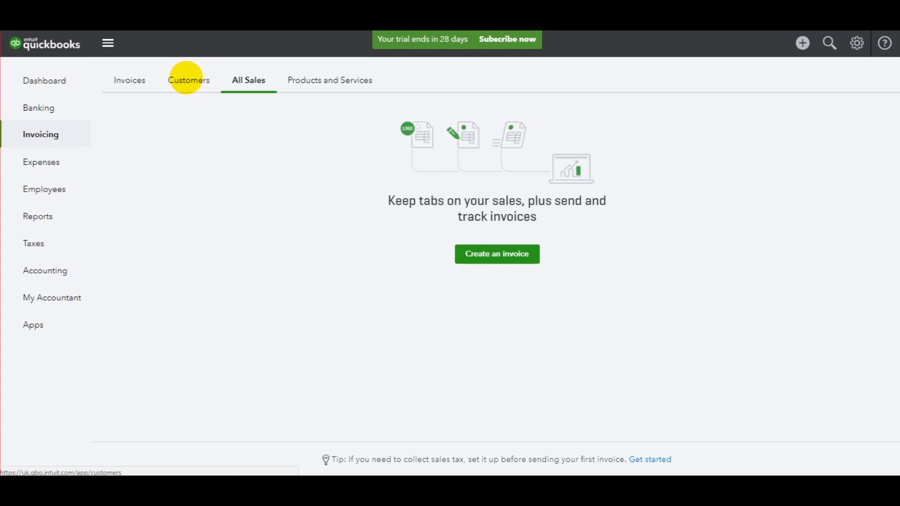
left_click(186, 79)
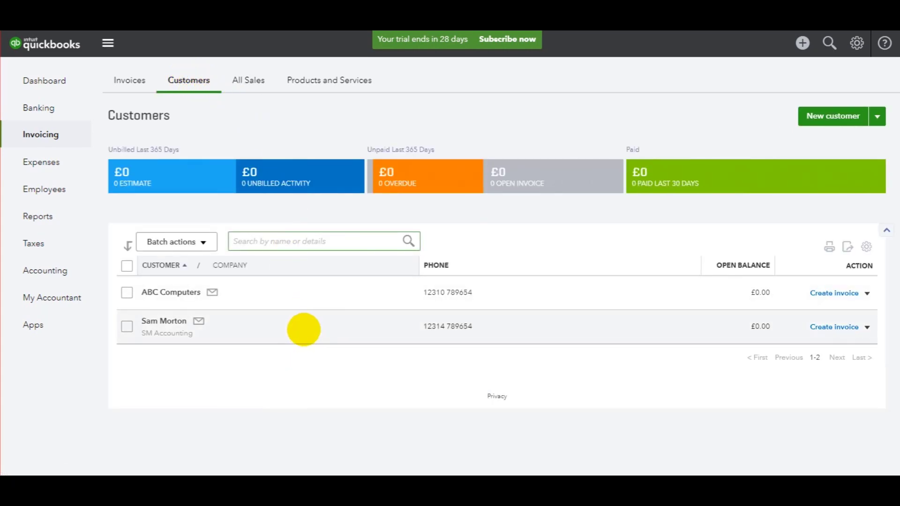
Step: Try the Company sort, then sort by Customer name descending so SM Accounting is first
left_click(230, 266)
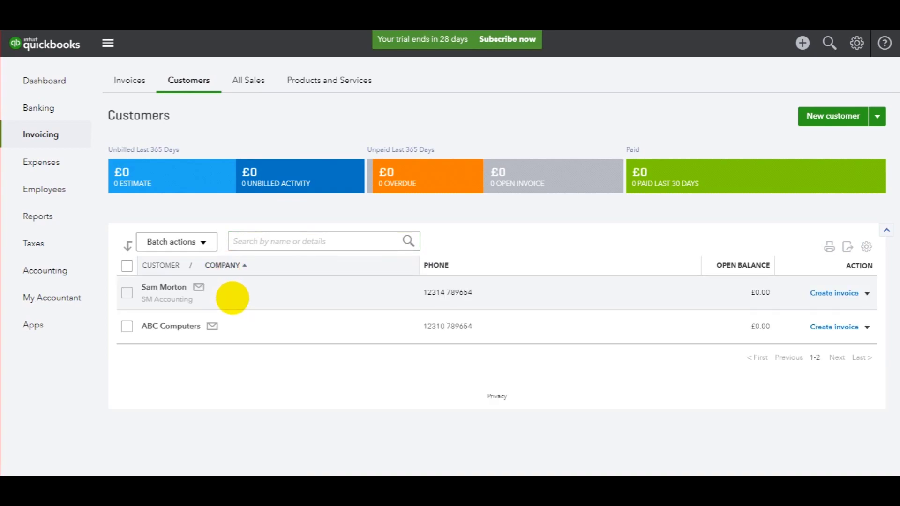
left_click(222, 266)
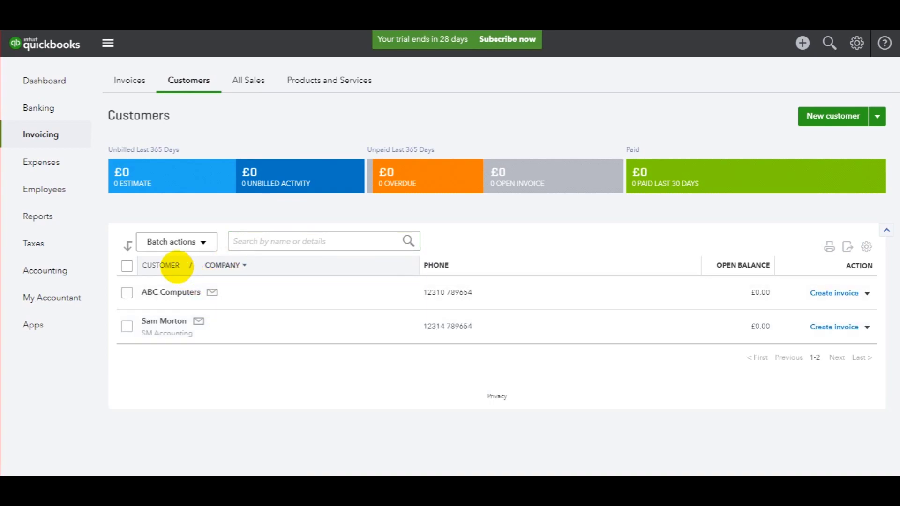
left_click(177, 265)
left_click(169, 264)
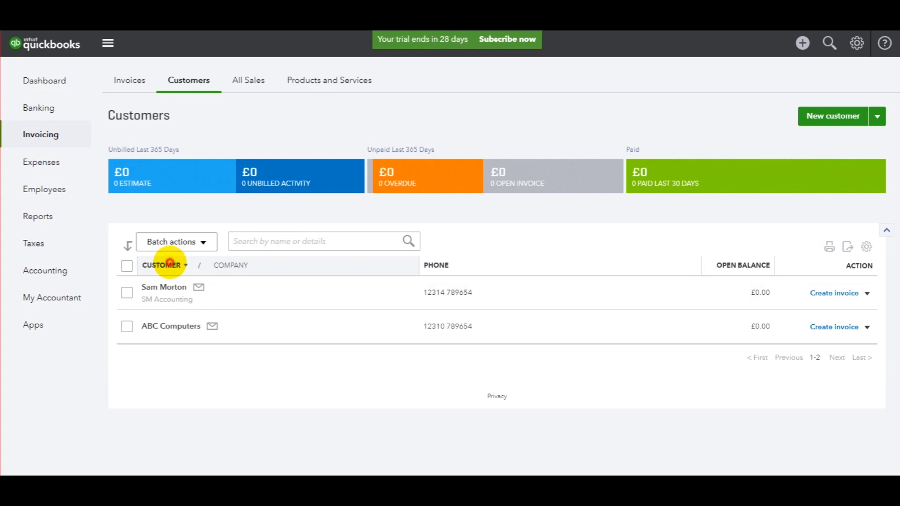
left_click(169, 264)
left_click(168, 264)
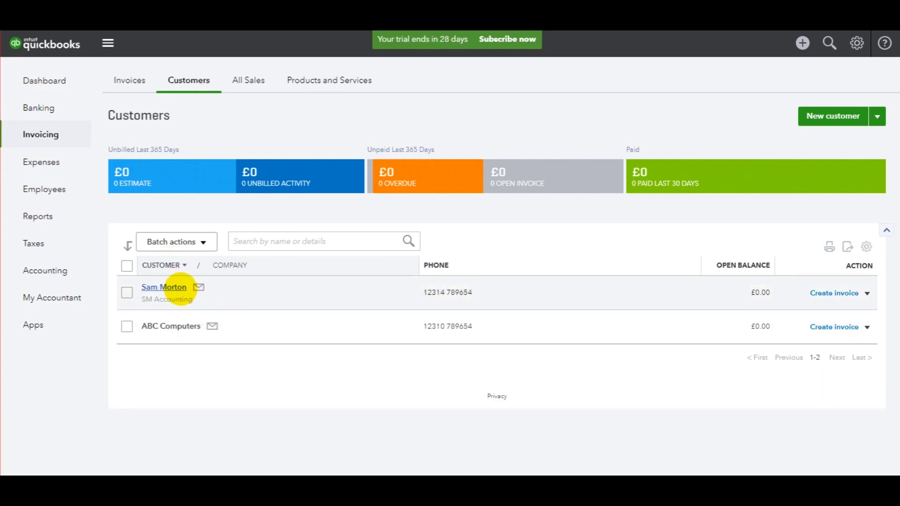
Step: Open SM Accounting's customer record and close the notes box without adding a note
left_click(180, 288)
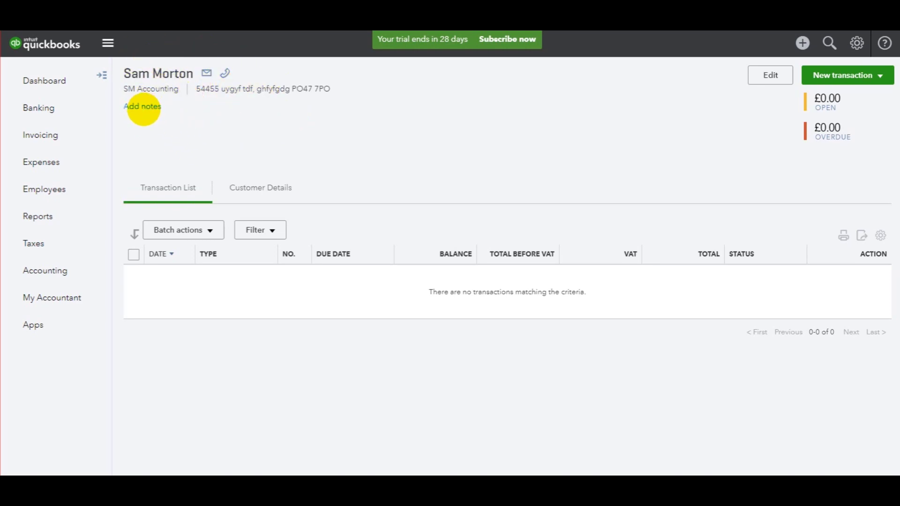
left_click(143, 109)
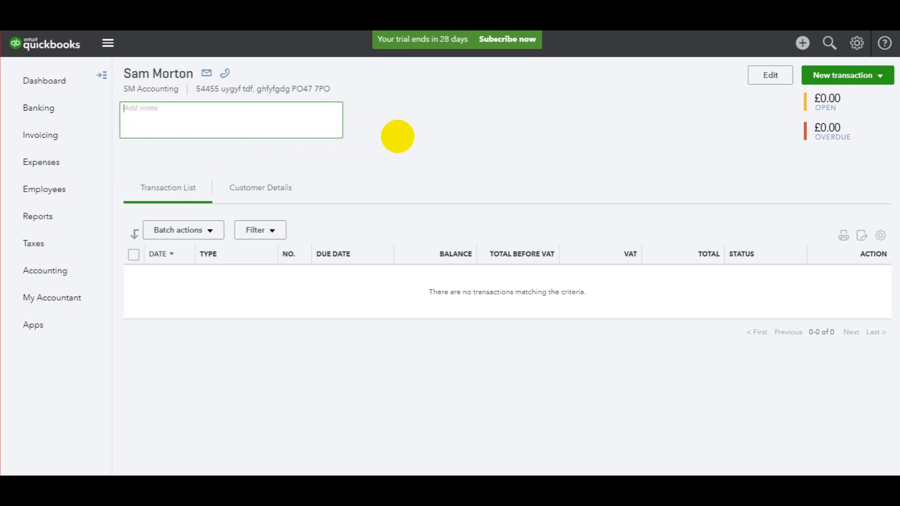
left_click(398, 136)
left_click(145, 109)
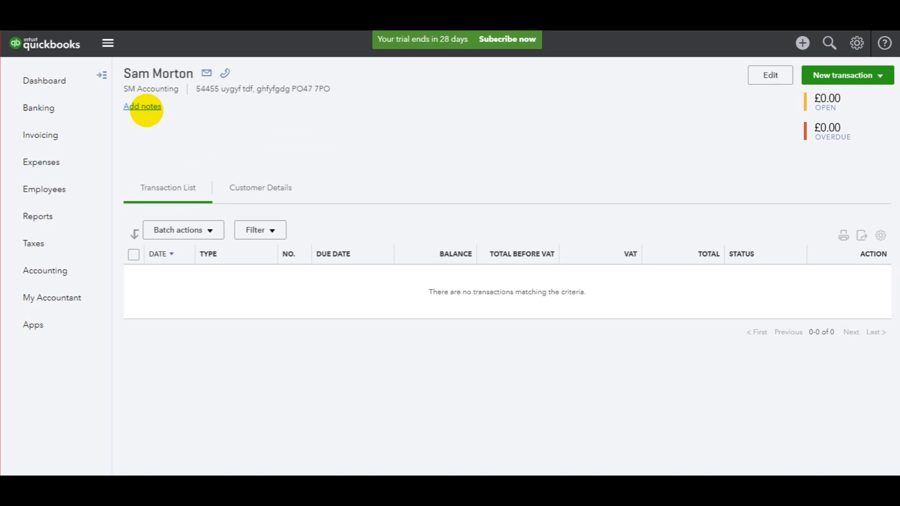
left_click(141, 107)
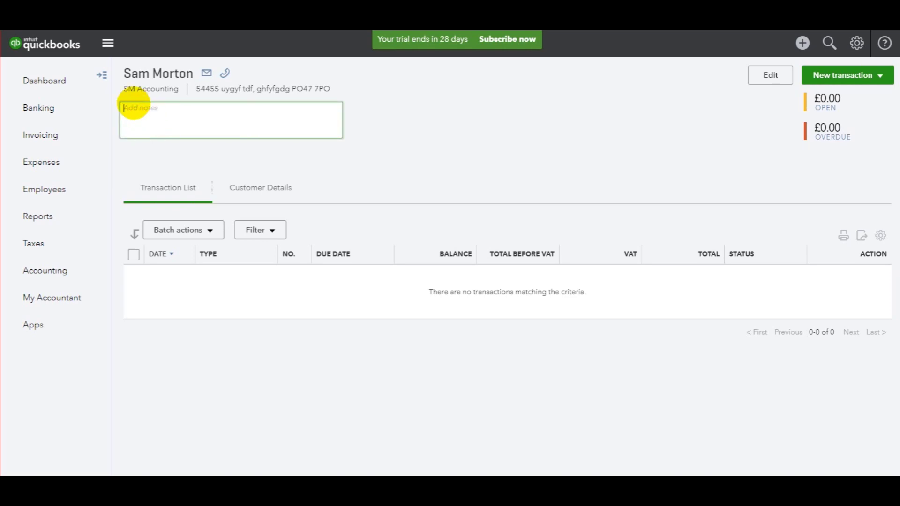
left_click(176, 150)
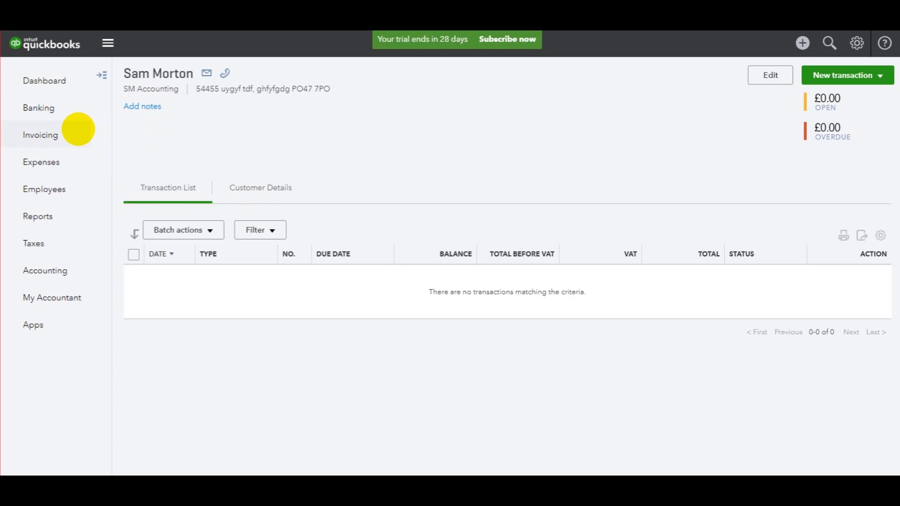
Step: Look at ABC Computers' record, then reopen the SM Accounting customer page
left_click(70, 135)
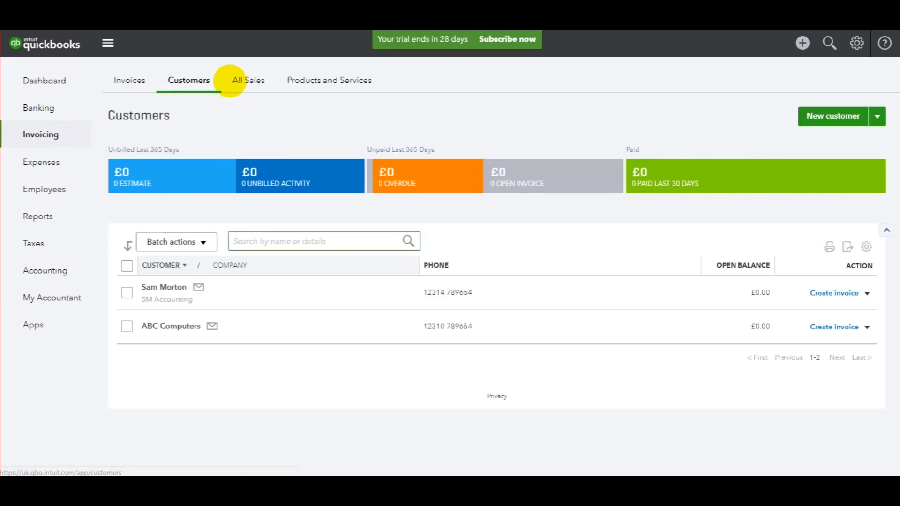
left_click(51, 136)
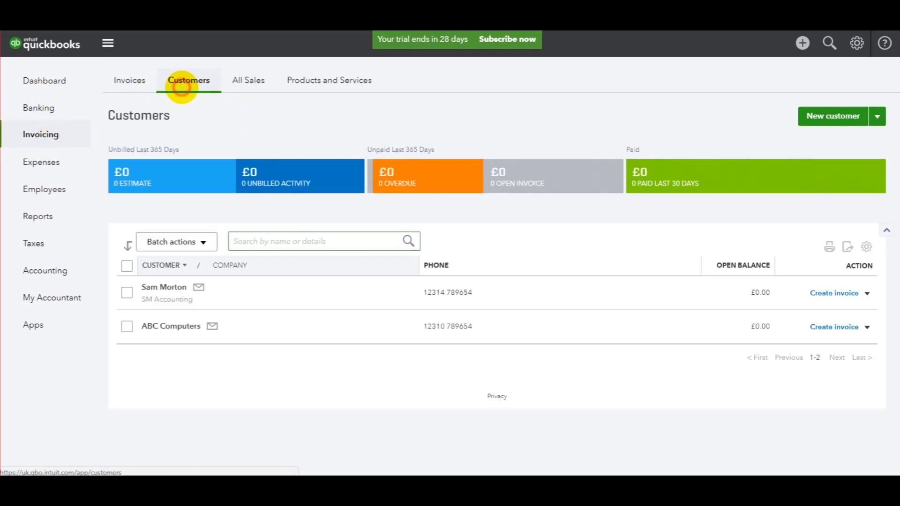
left_click(173, 84)
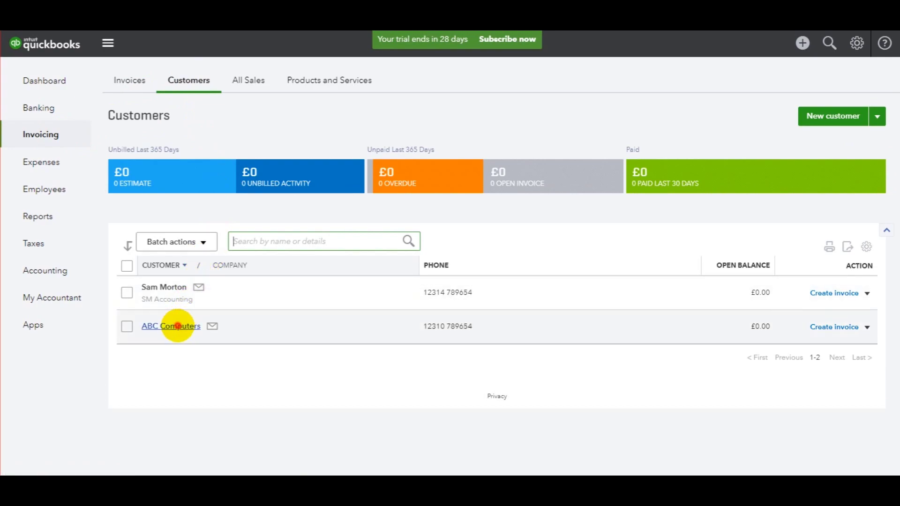
left_click(175, 325)
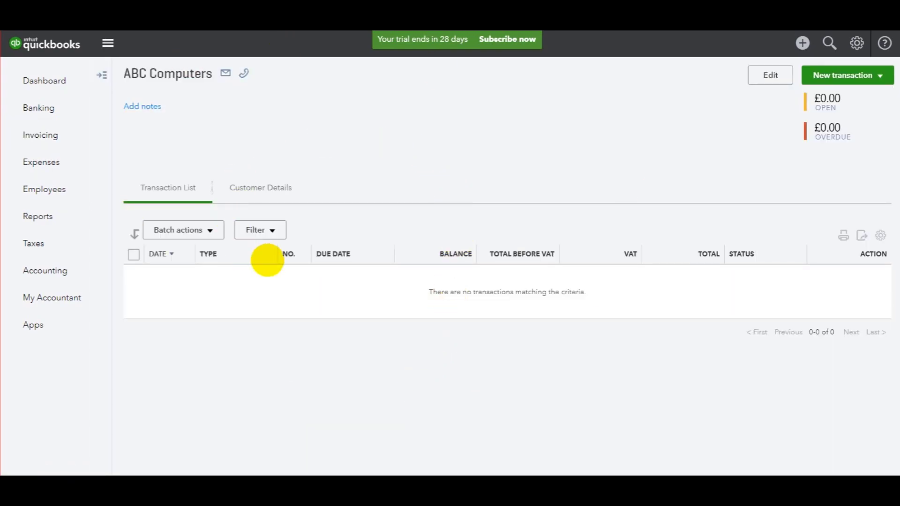
left_click(43, 138)
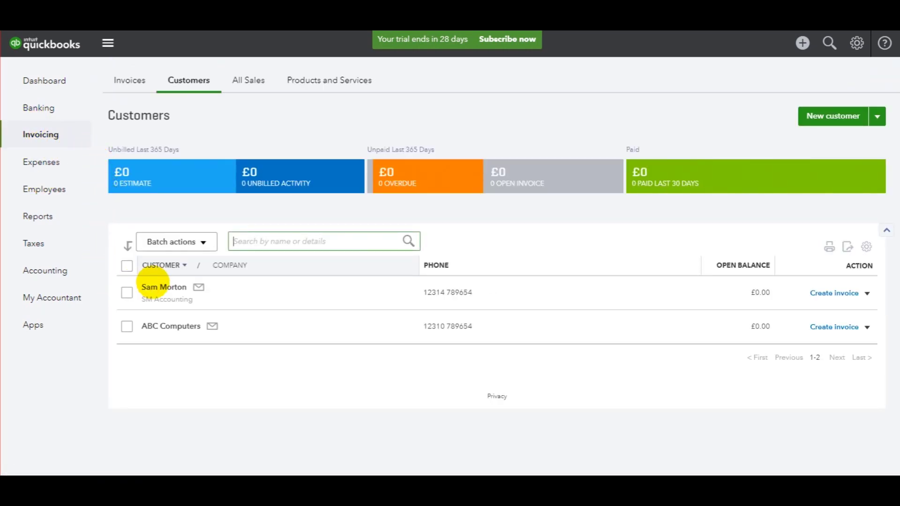
left_click(166, 288)
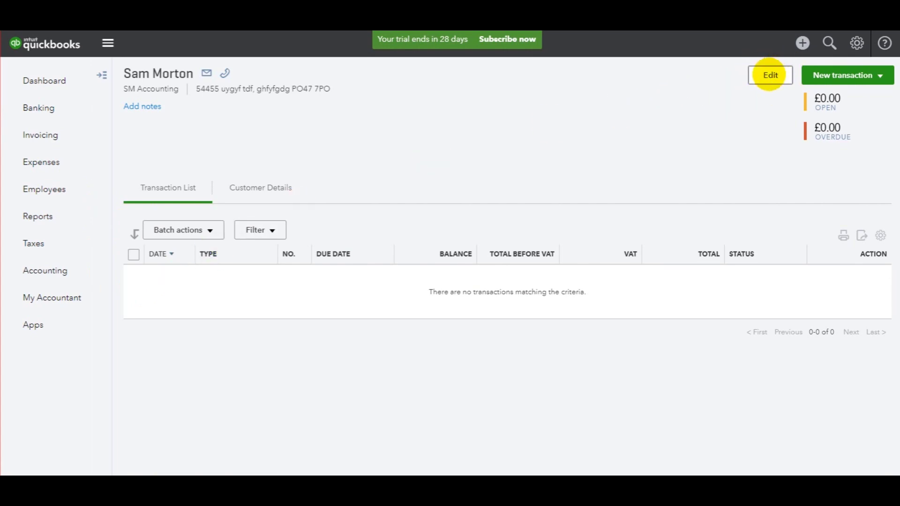
left_click(769, 75)
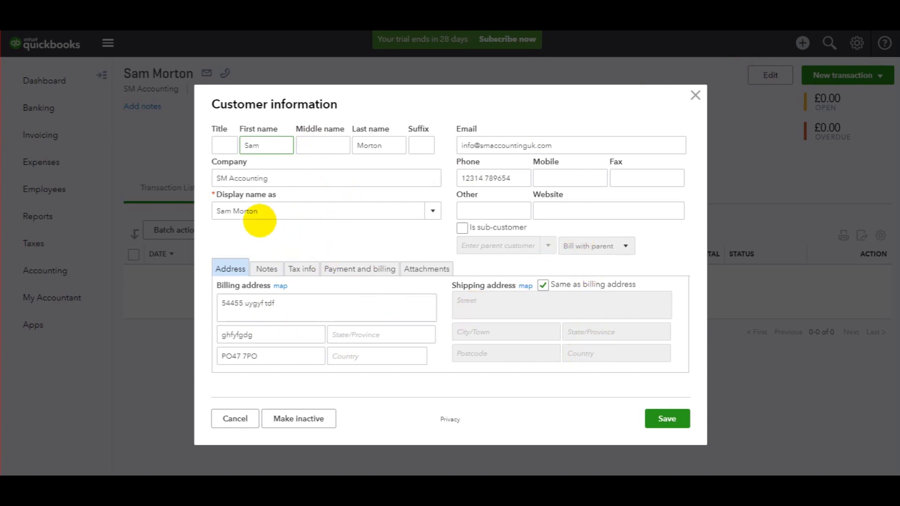
left_click(263, 211)
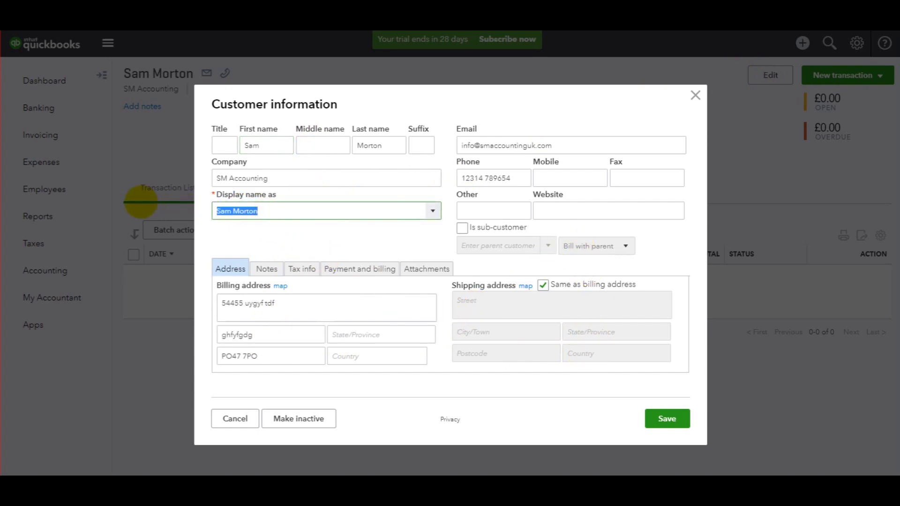
type("SM")
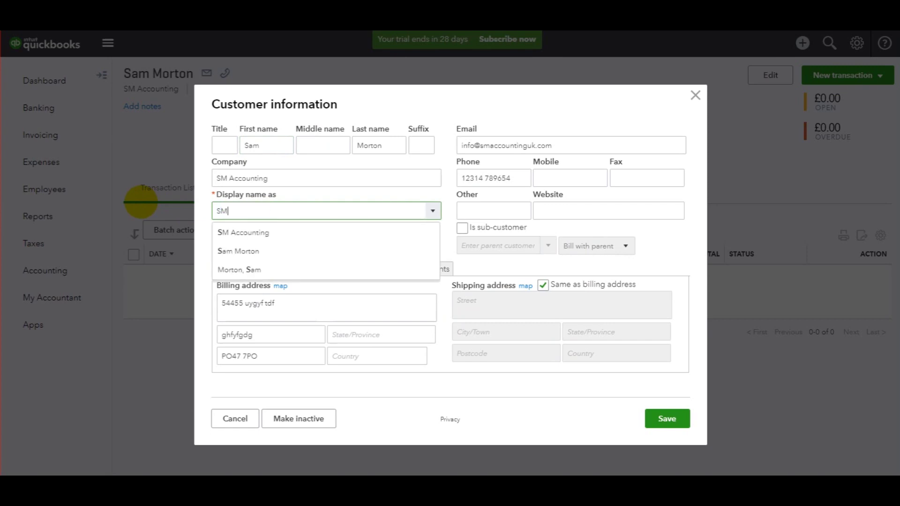
left_click(307, 232)
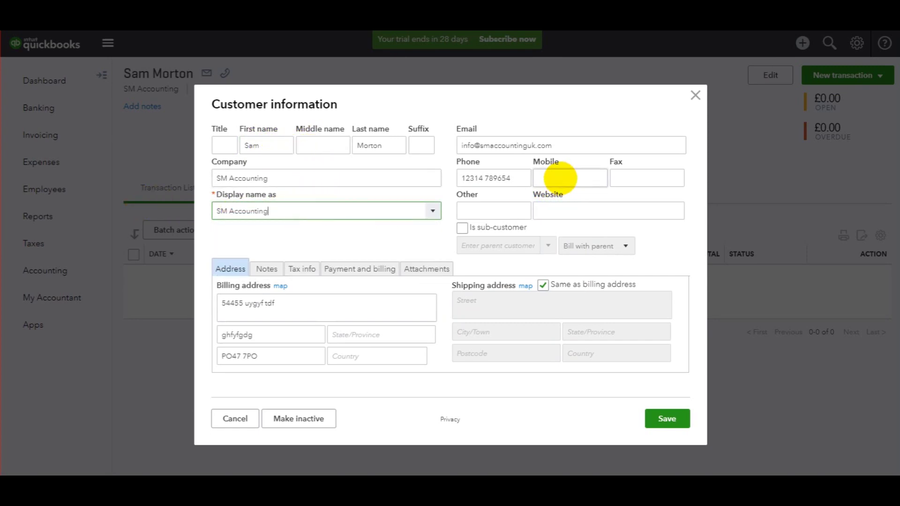
left_click(558, 178)
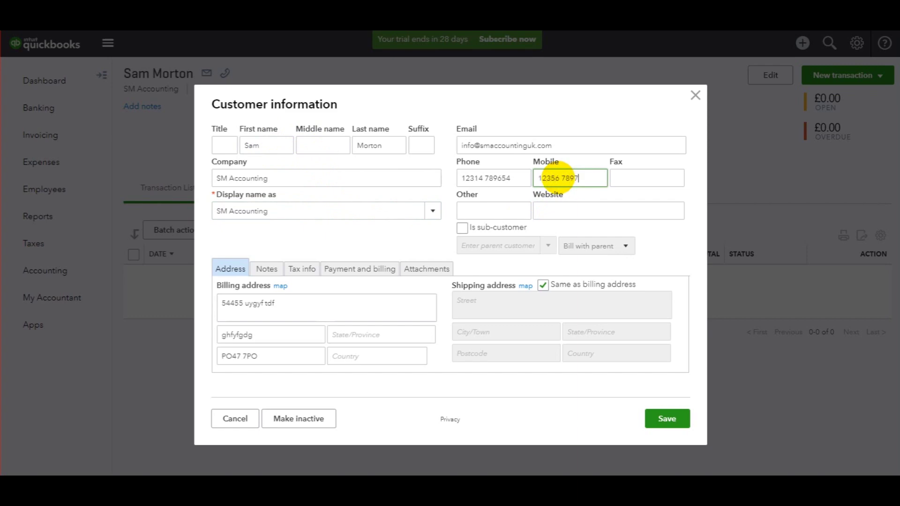
left_click(577, 214)
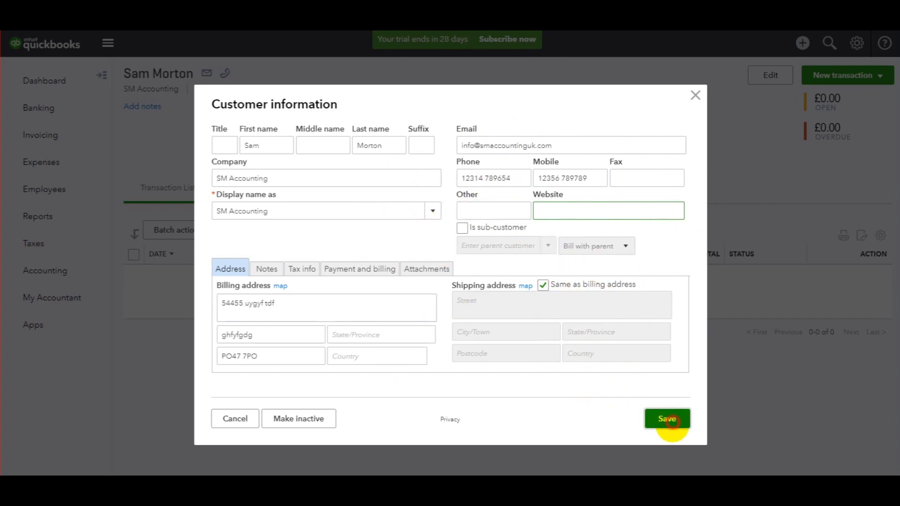
left_click(668, 419)
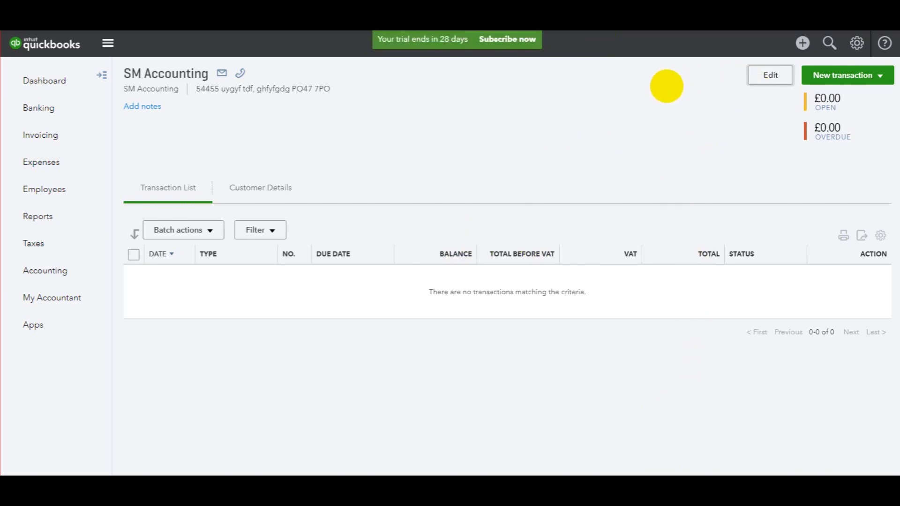
Step: Open ABC Computers for editing and enter the contact's first and last name
left_click(59, 138)
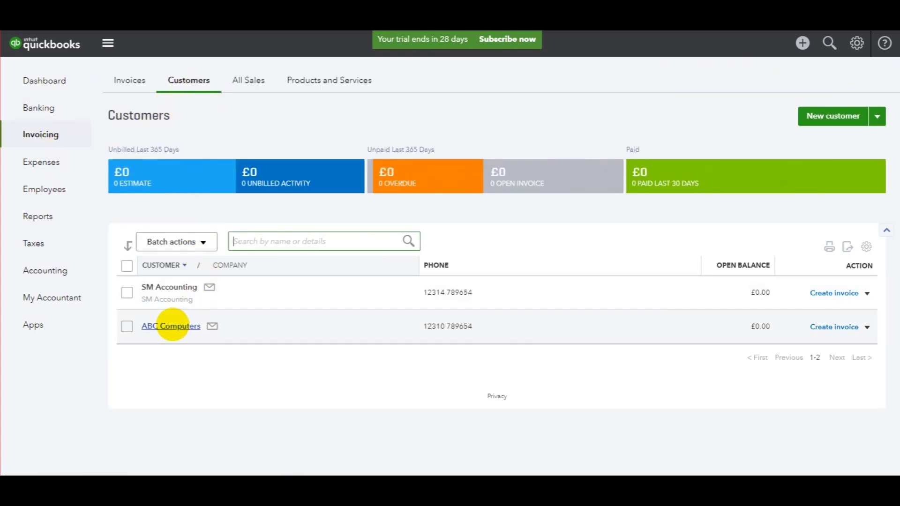
left_click(172, 326)
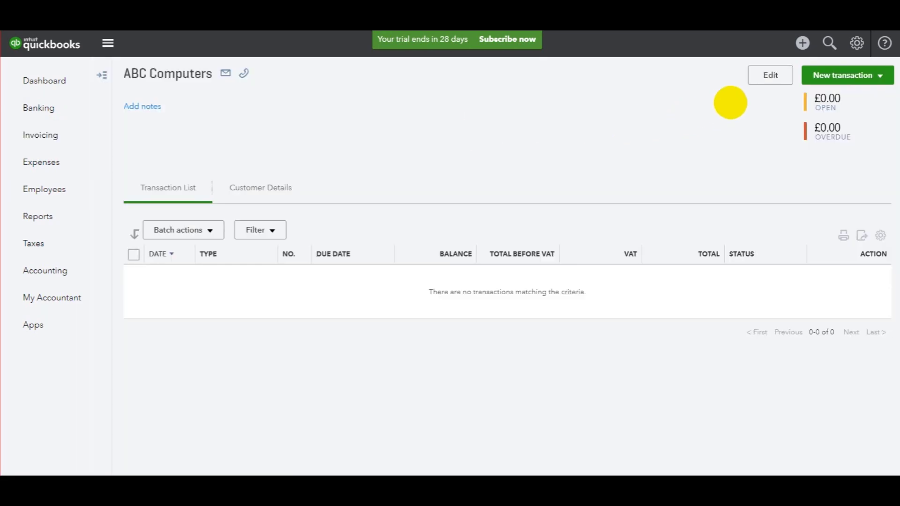
left_click(771, 76)
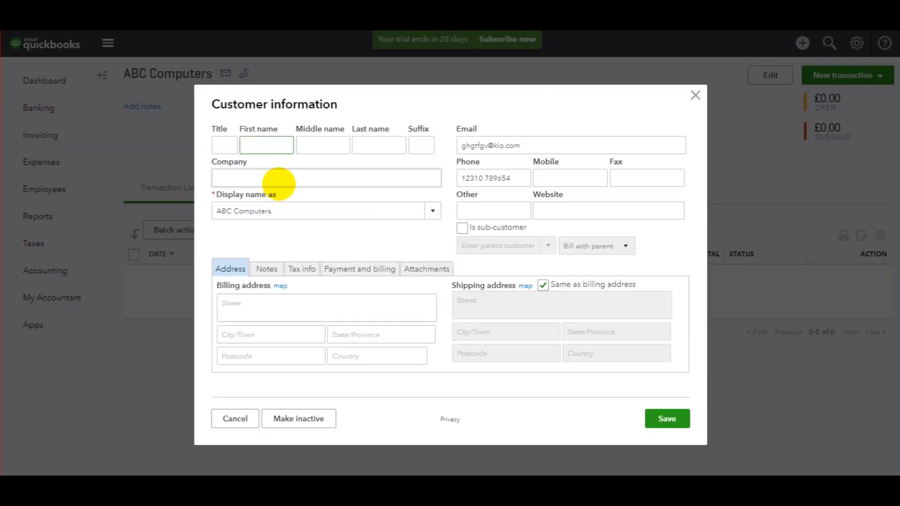
left_click(269, 143)
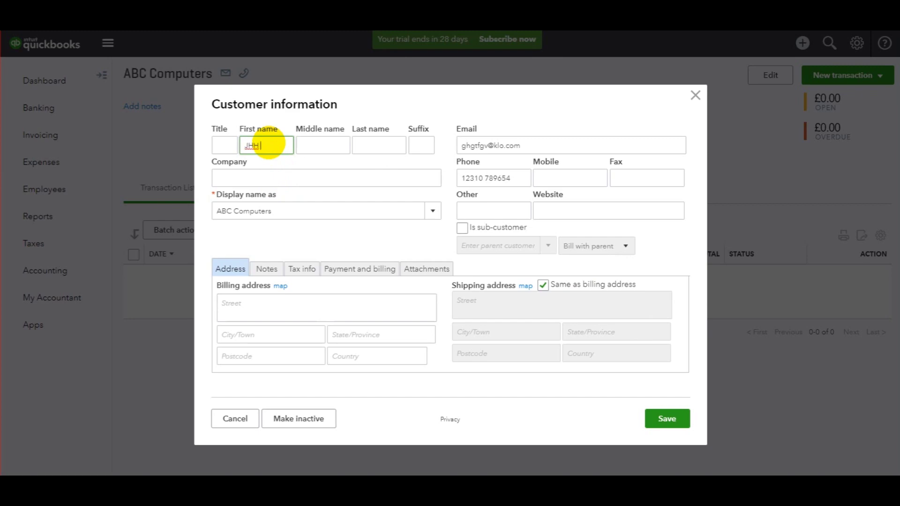
key("Tab")
key("Tab")
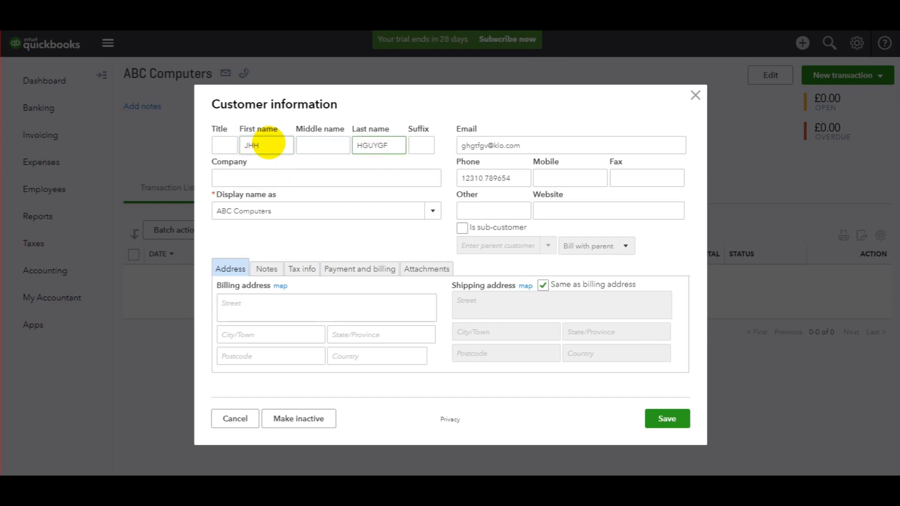
left_click(268, 180)
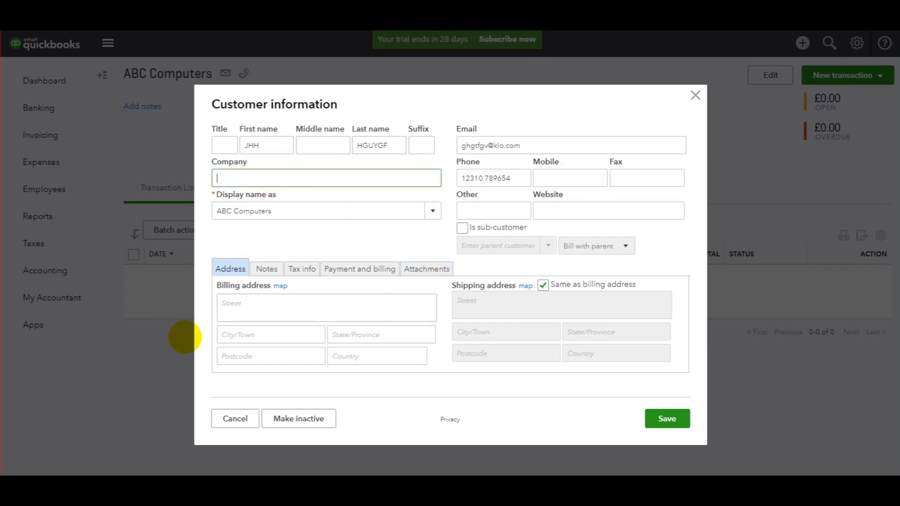
Step: Enter ABC Computers' billing street, town and postcode, and save the record
left_click(229, 306)
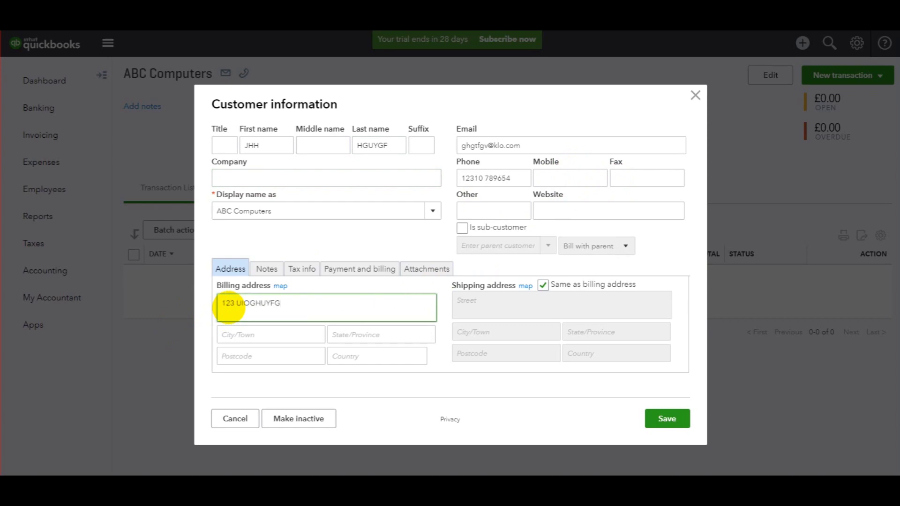
left_click(246, 334)
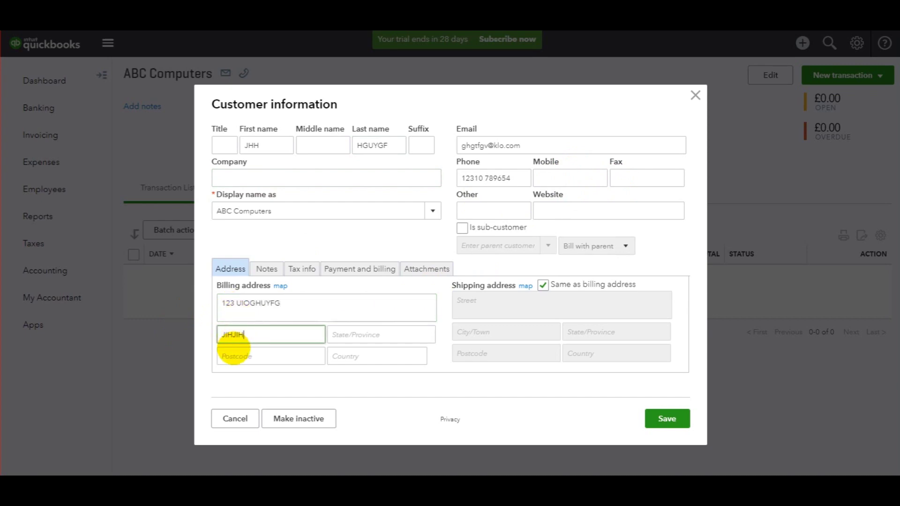
left_click(233, 355)
type("IP1")
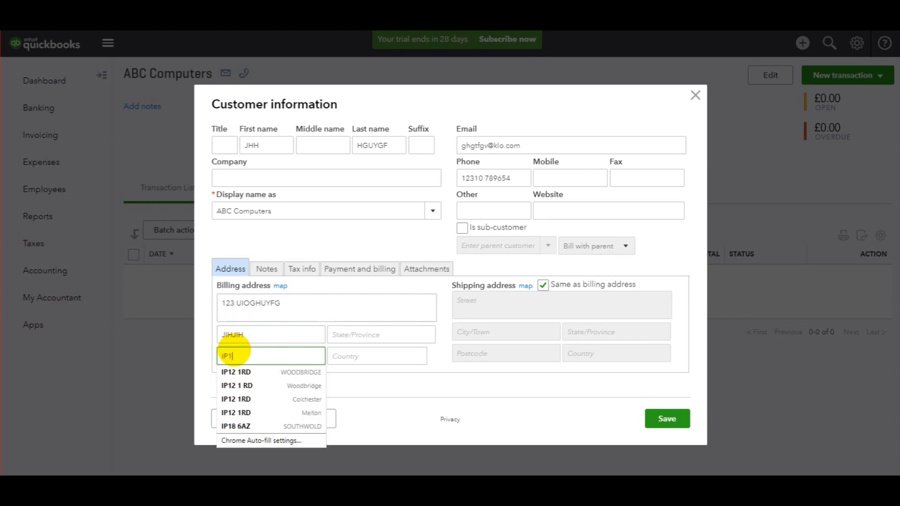
type("2 178")
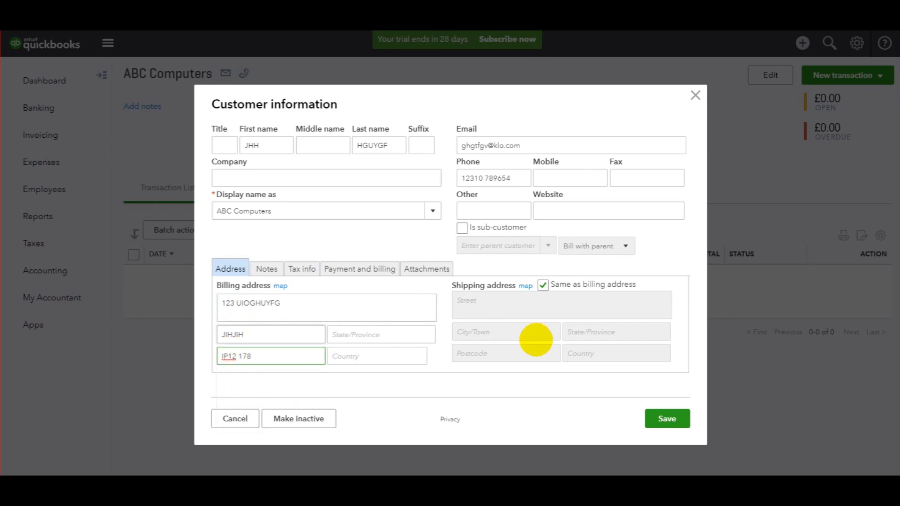
key("Return")
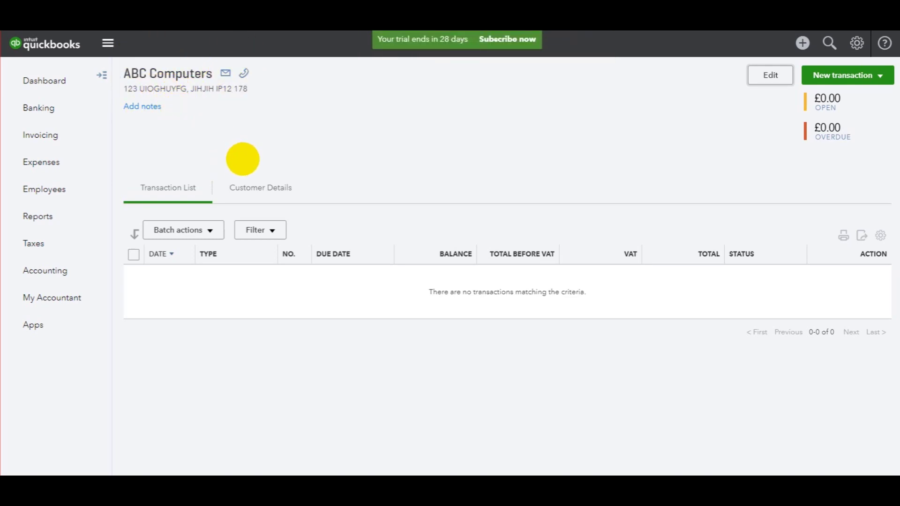
Step: Return to the Customers list from the Invoicing sidebar entry
left_click(50, 135)
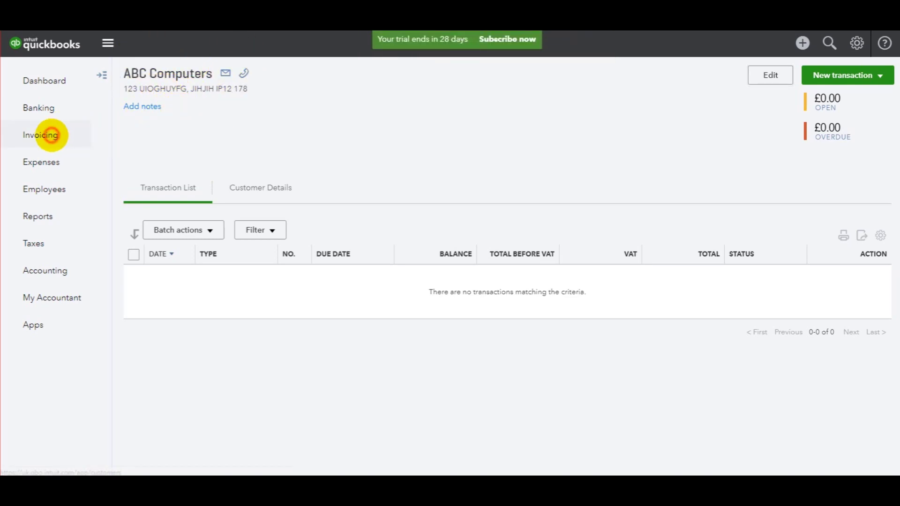